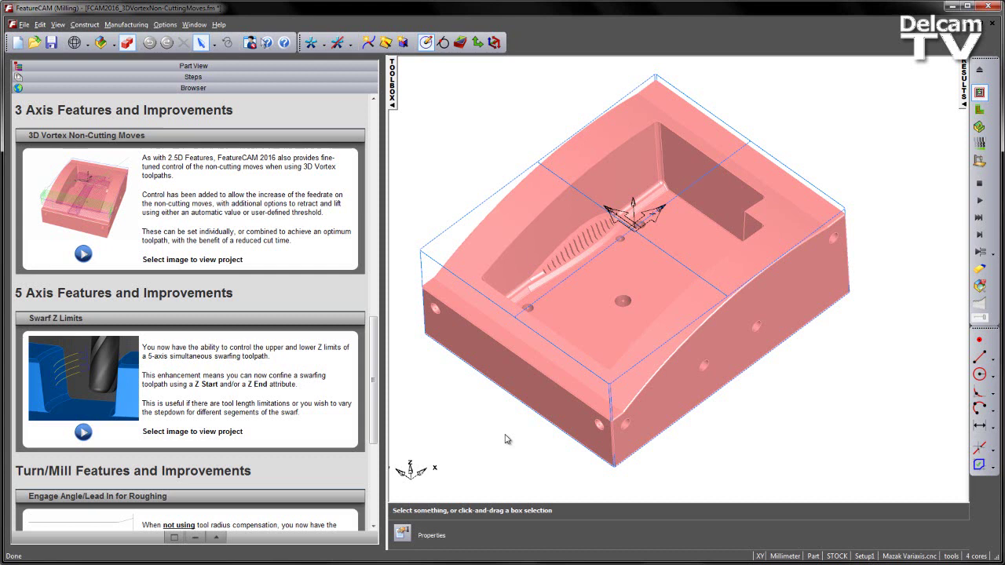
# Step: Open the Vortex non-cutting move options for the z level operation of the z-level_never_lift feature
pyautogui.click(144, 69)
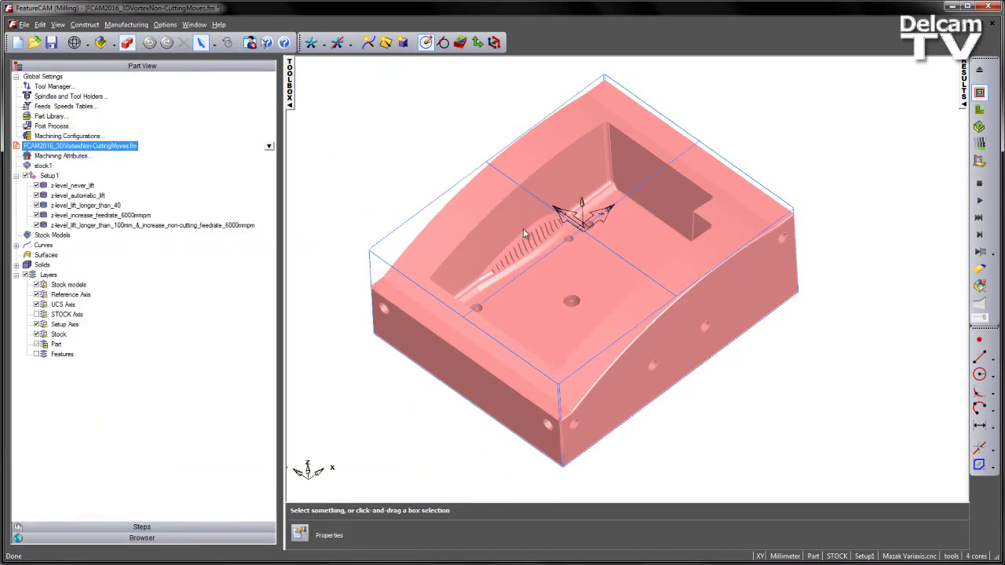
pyautogui.moveTo(524, 228); pyautogui.dragTo(565, 261, button='middle')
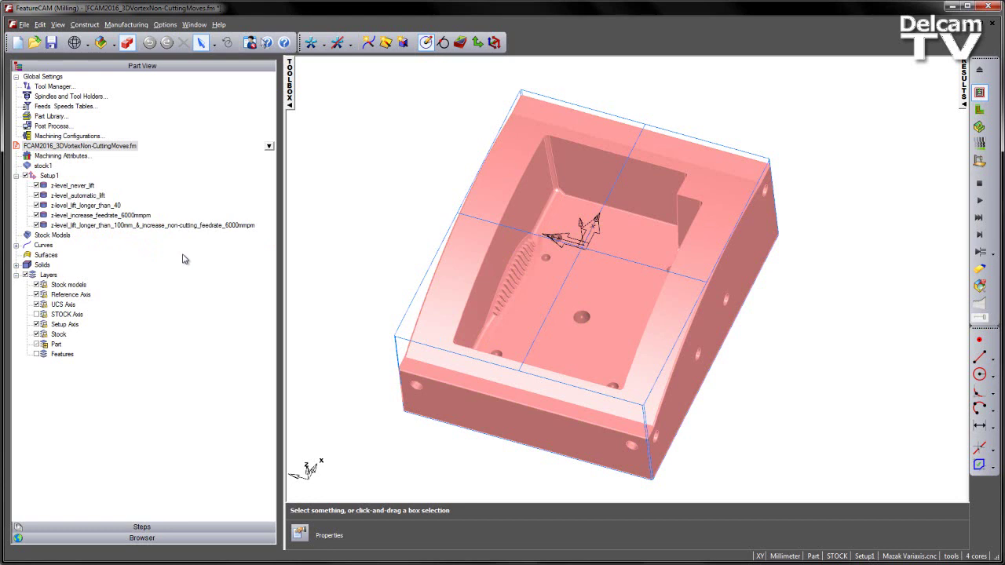
pyautogui.doubleClick(66, 185)
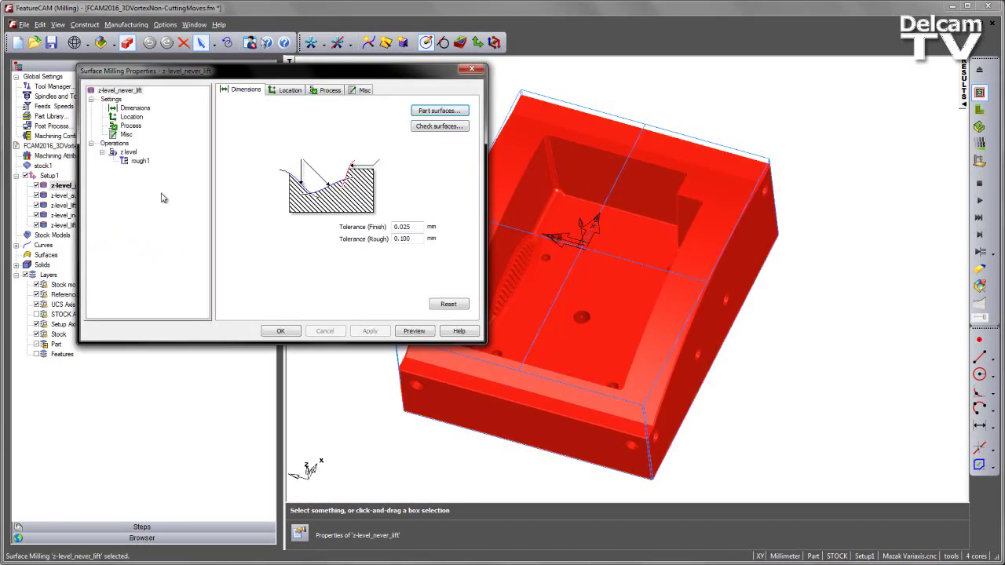
pyautogui.click(130, 152)
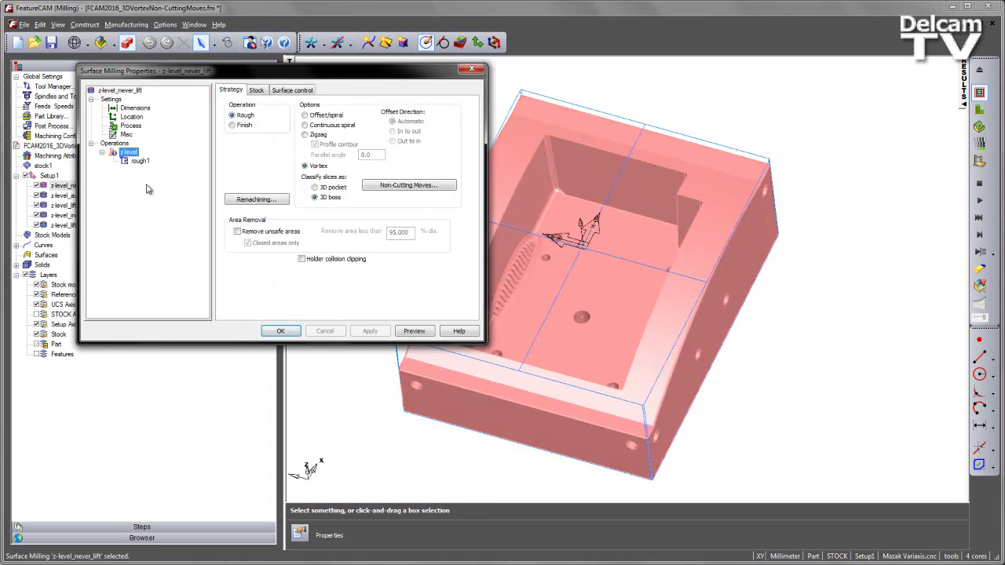
pyautogui.click(415, 186)
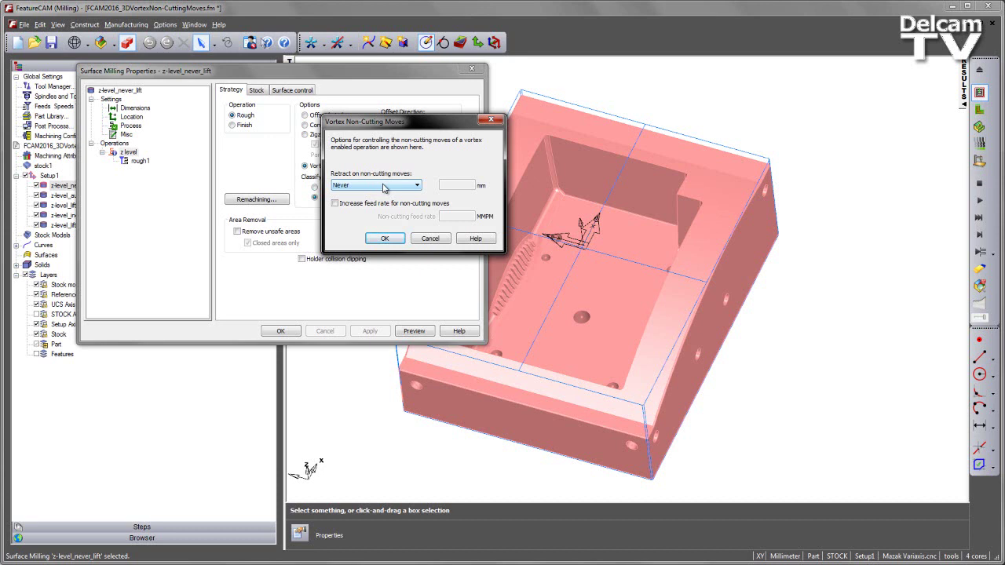
# Step: Try the Automatic and Longer than 40 mm retract options with a 6000 MMPM non-cutting feed rate, and discard the changes
pyautogui.click(384, 187)
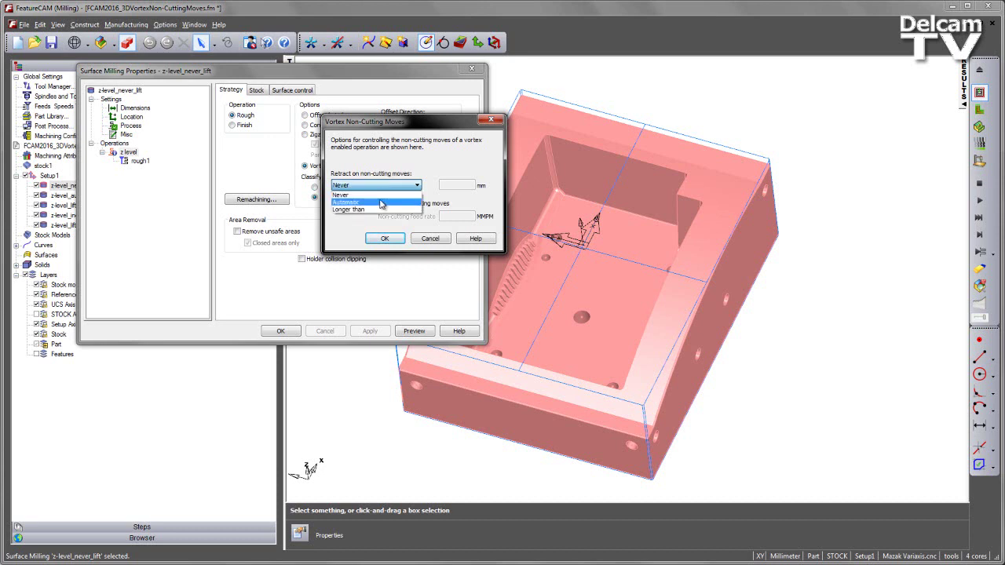
pyautogui.click(382, 196)
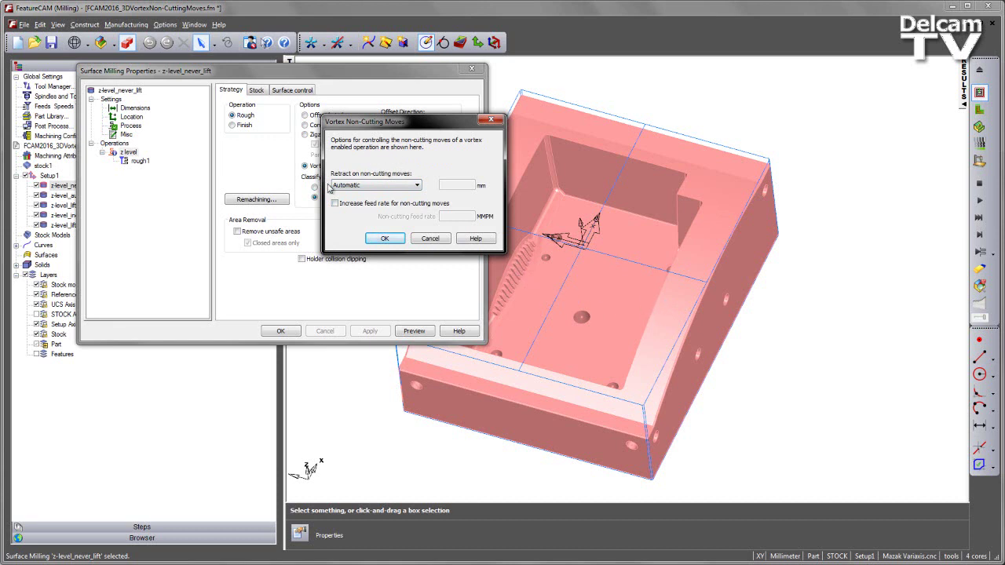
pyautogui.click(402, 186)
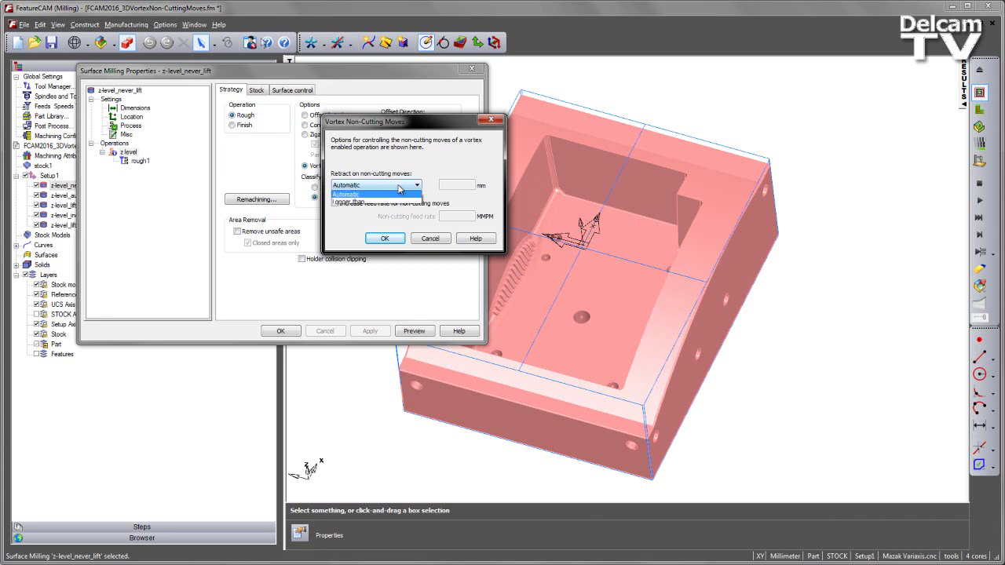
pyautogui.click(385, 209)
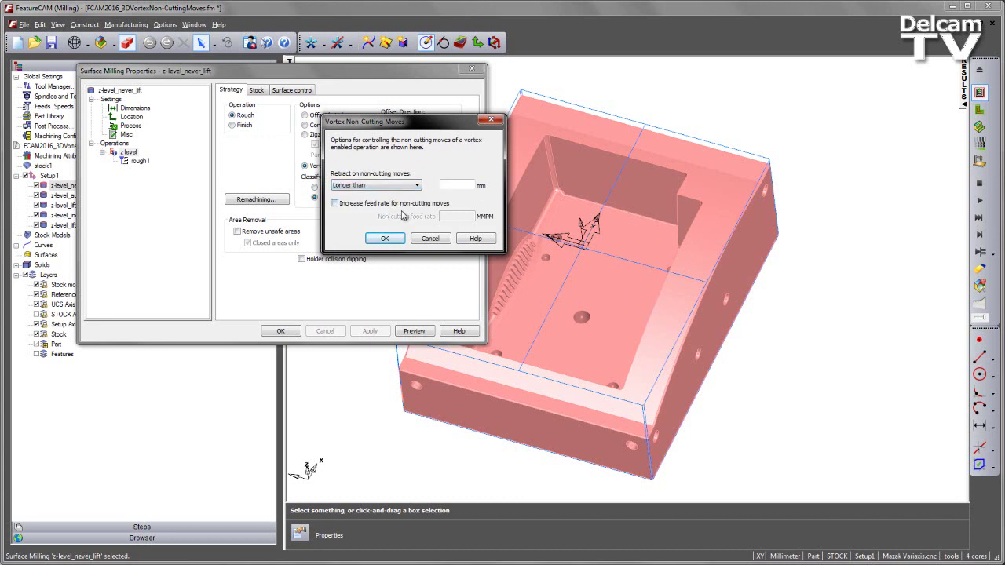
pyautogui.click(454, 184)
pyautogui.write('40')
pyautogui.click(335, 203)
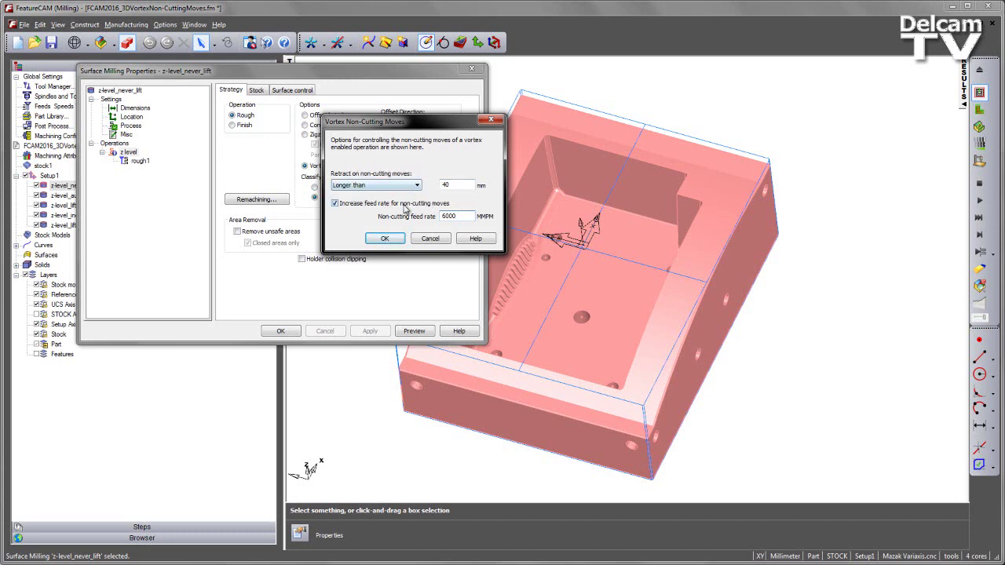
pyautogui.press('Tab')
pyautogui.click(438, 240)
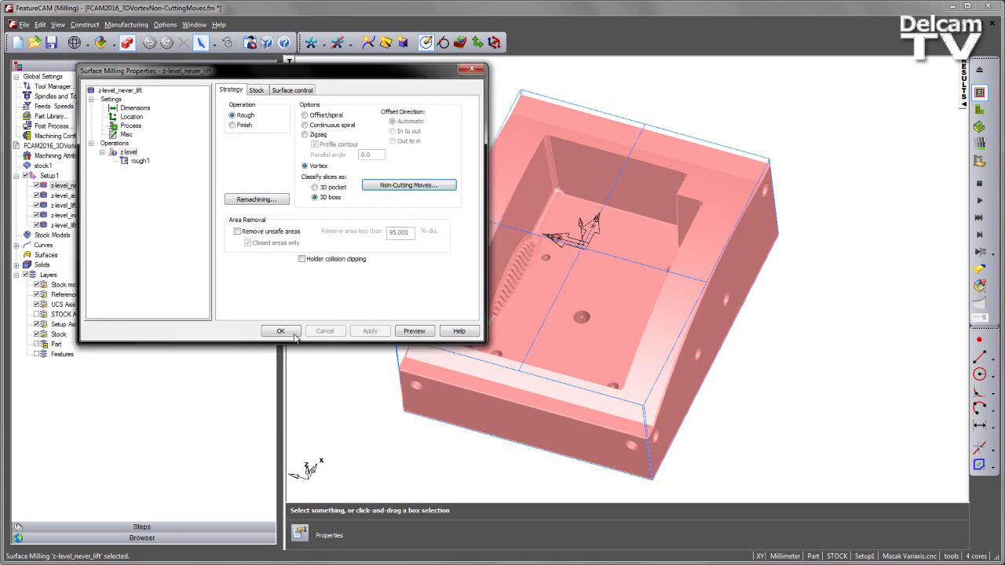
pyautogui.click(472, 69)
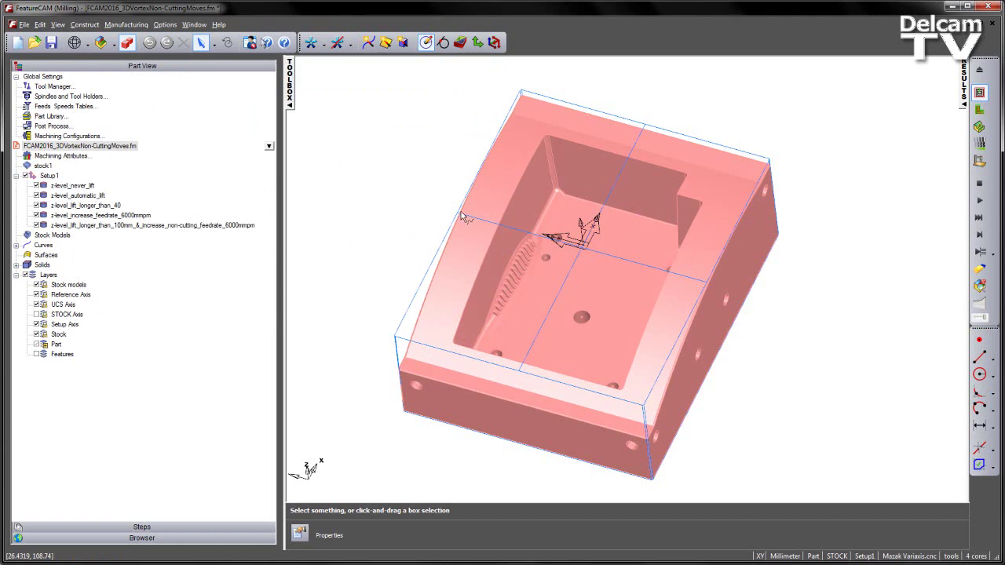
# Step: Simulate the toolpaths of all the z-level features and show the operation list beside an enlarged part view
pyautogui.moveTo(438, 199); pyautogui.dragTo(866, 167, button='middle')
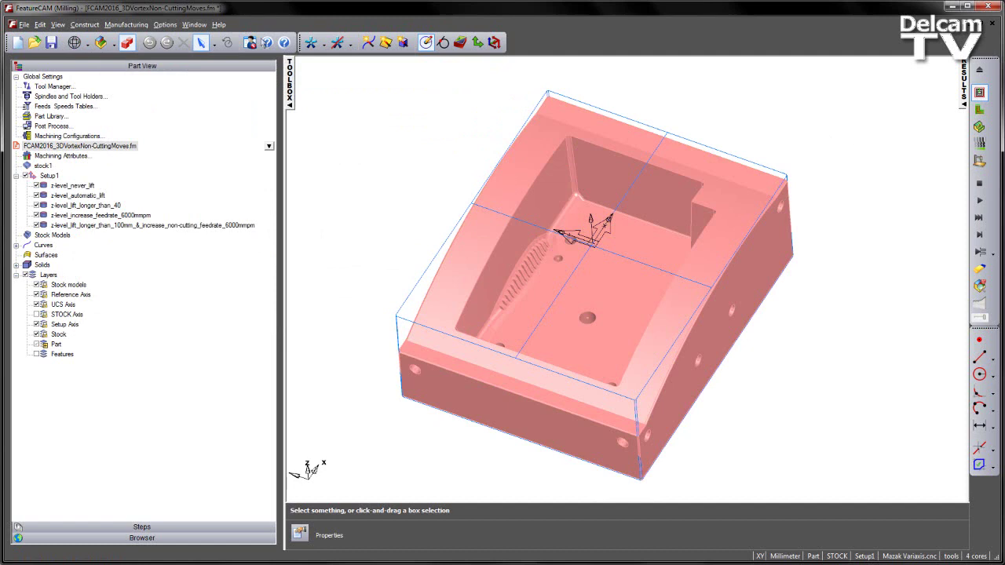
pyautogui.click(980, 201)
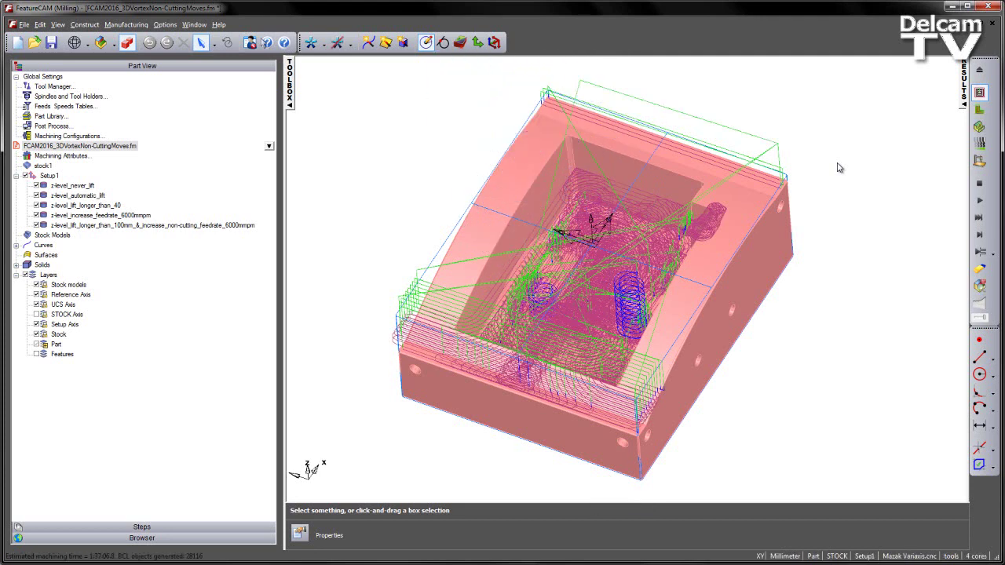
pyautogui.click(962, 100)
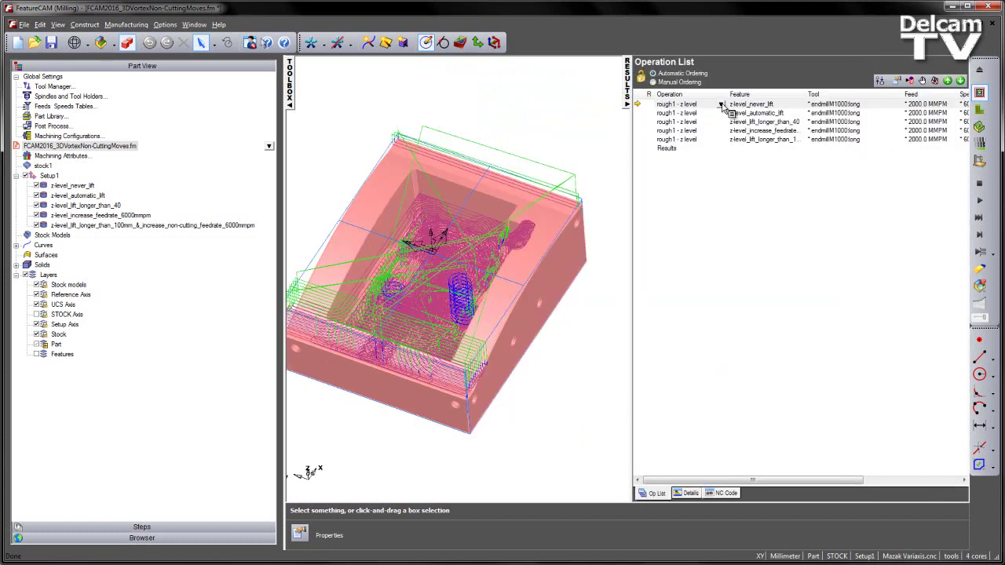
pyautogui.click(291, 97)
pyautogui.moveTo(350, 134); pyautogui.dragTo(694, 141)
# Step: Display only the -13.251 z level of the z-level_never_lift toolpath and examine its non-cutting moves
pyautogui.click(785, 105)
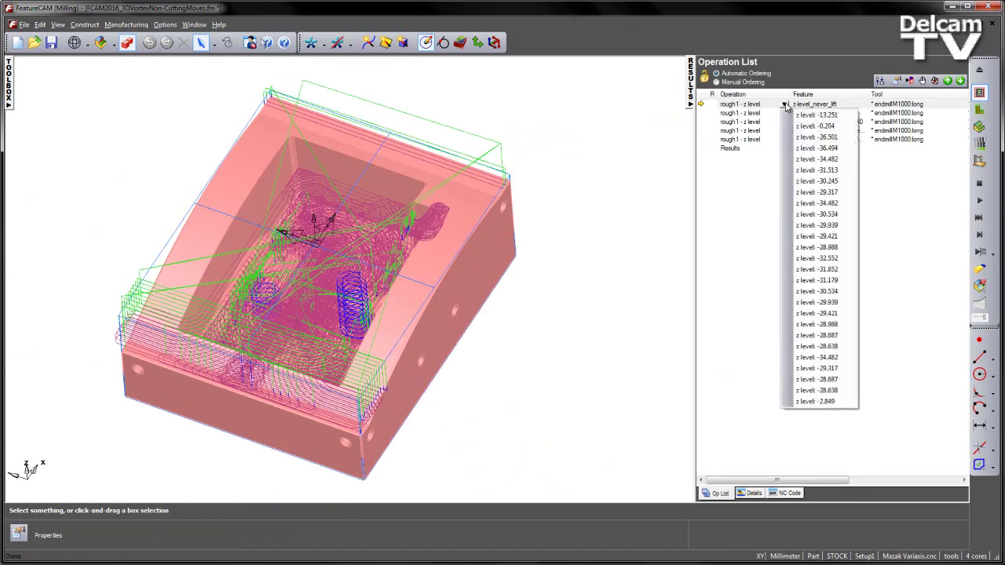
pyautogui.moveTo(501, 247)
pyautogui.mouseDown(button='middle')
pyautogui.moveTo(532, 310)
pyautogui.moveTo(471, 322)
pyautogui.moveTo(586, 241)
pyautogui.moveTo(586, 255)
pyautogui.moveTo(493, 264)
pyautogui.mouseUp(button='middle')
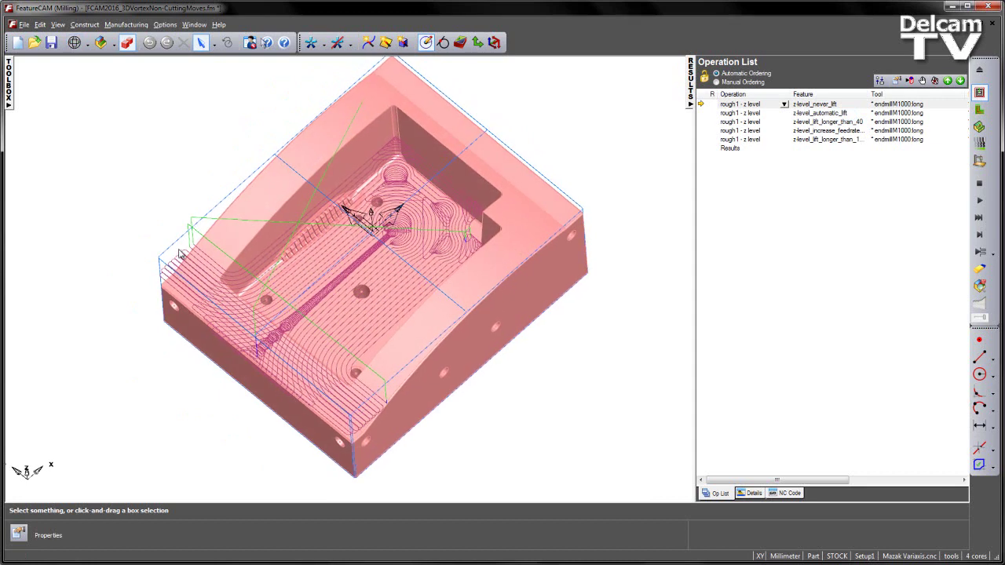
pyautogui.moveTo(521, 435); pyautogui.dragTo(484, 398, button='middle')
pyautogui.scroll(5, 307, 378)
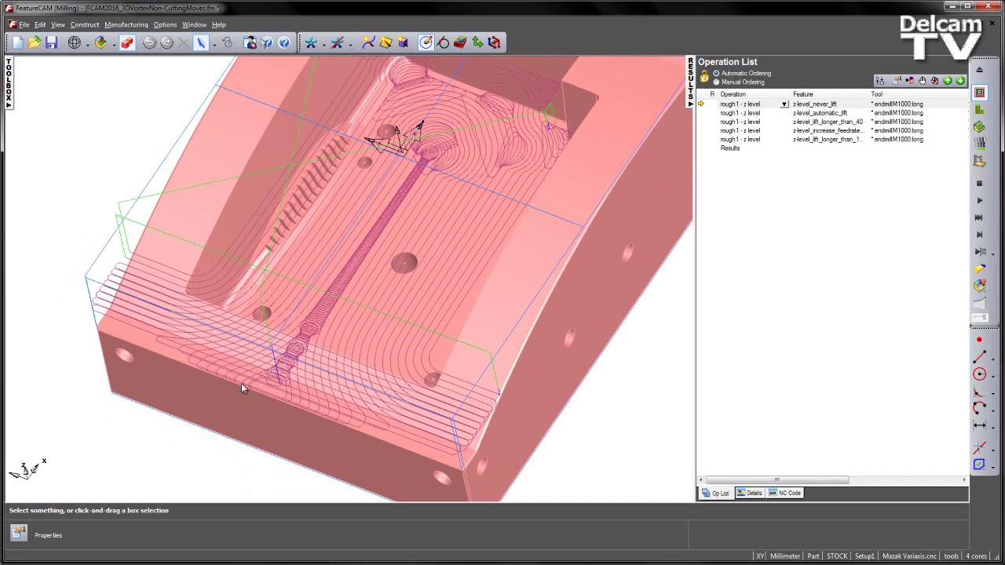
pyautogui.moveTo(354, 395); pyautogui.dragTo(417, 181, button='middle')
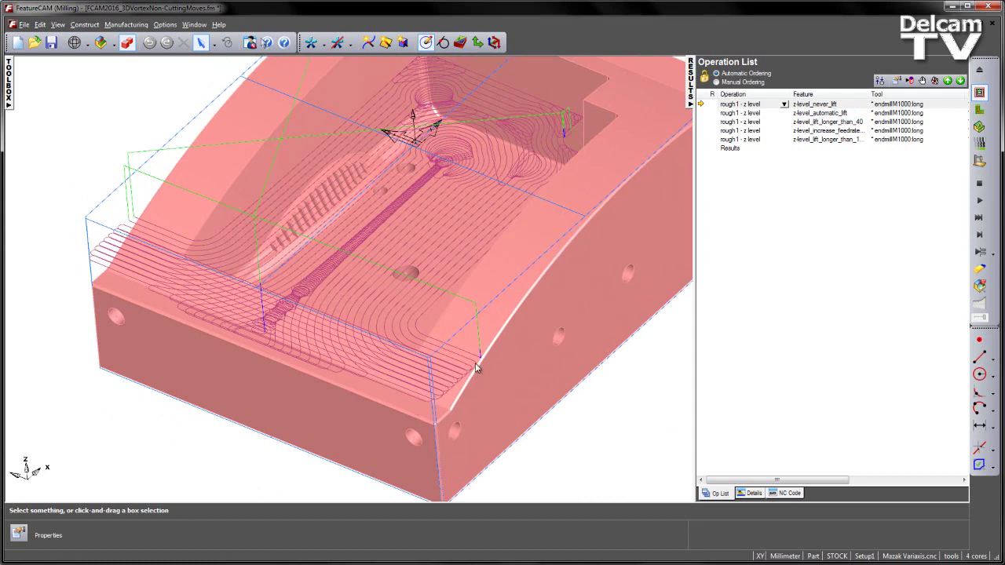
# Step: Display only the -13.251 z level of the z-level_automatic_lift toolpath and examine its retract moves
pyautogui.click(787, 115)
pyautogui.click(784, 113)
pyautogui.click(813, 131)
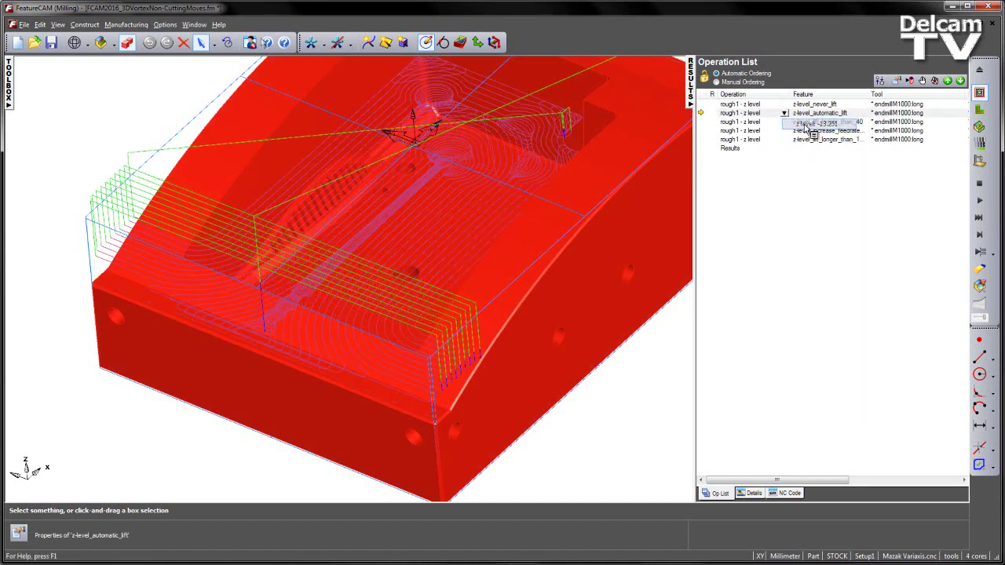
pyautogui.click(95, 167)
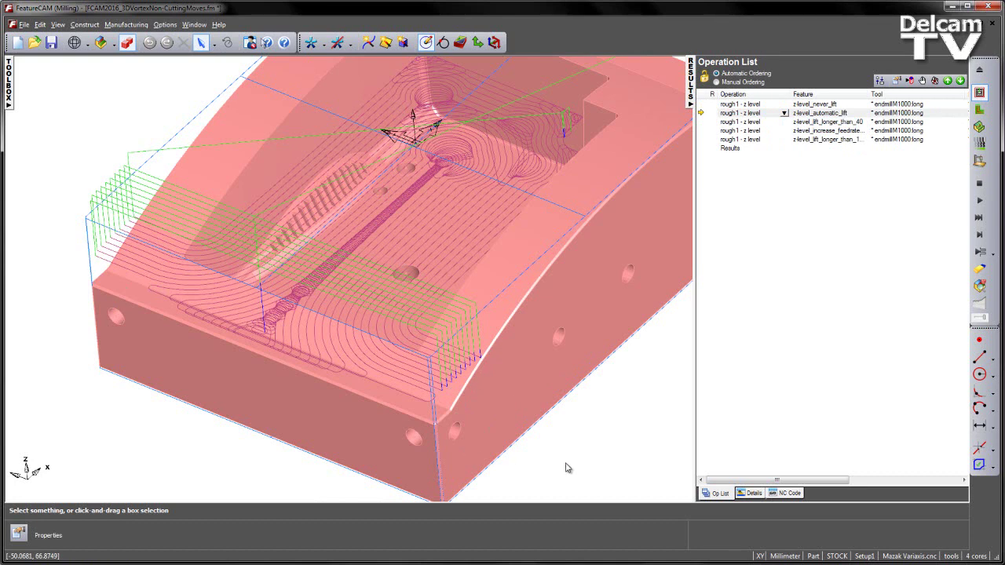
# Step: Display a single z level of the z-level_lift_longer_than_40 toolpath and examine where the tool retracts
pyautogui.click(753, 123)
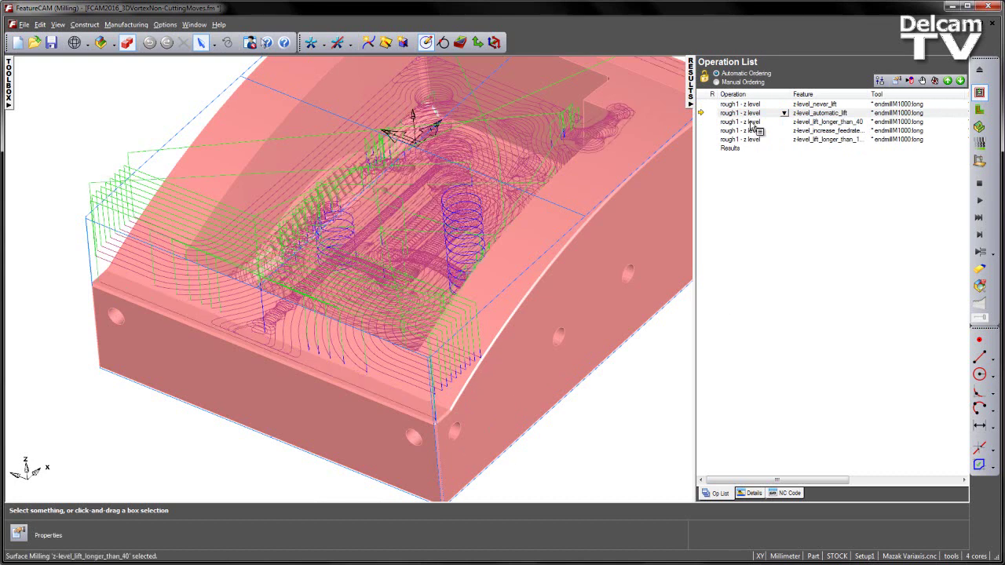
pyautogui.click(784, 123)
pyautogui.click(601, 392)
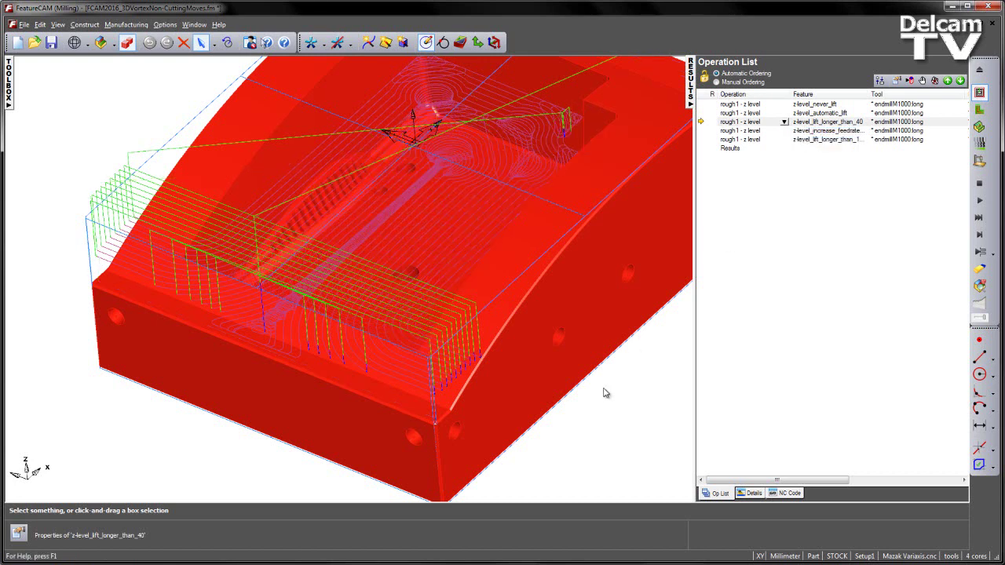
pyautogui.click(605, 397)
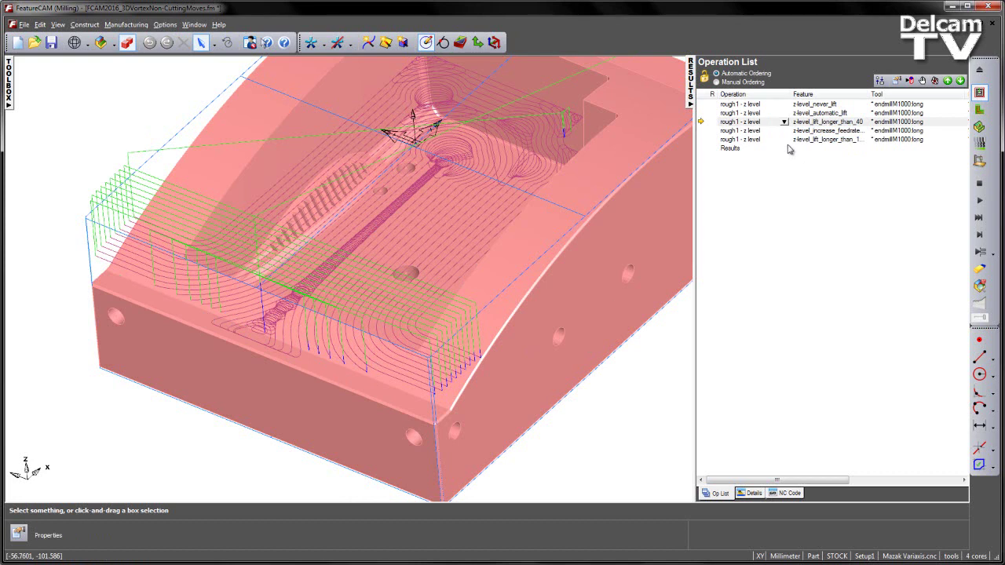
pyautogui.moveTo(794, 140); pyautogui.dragTo(406, 165)
pyautogui.moveTo(462, 160); pyautogui.dragTo(366, 257, button='middle')
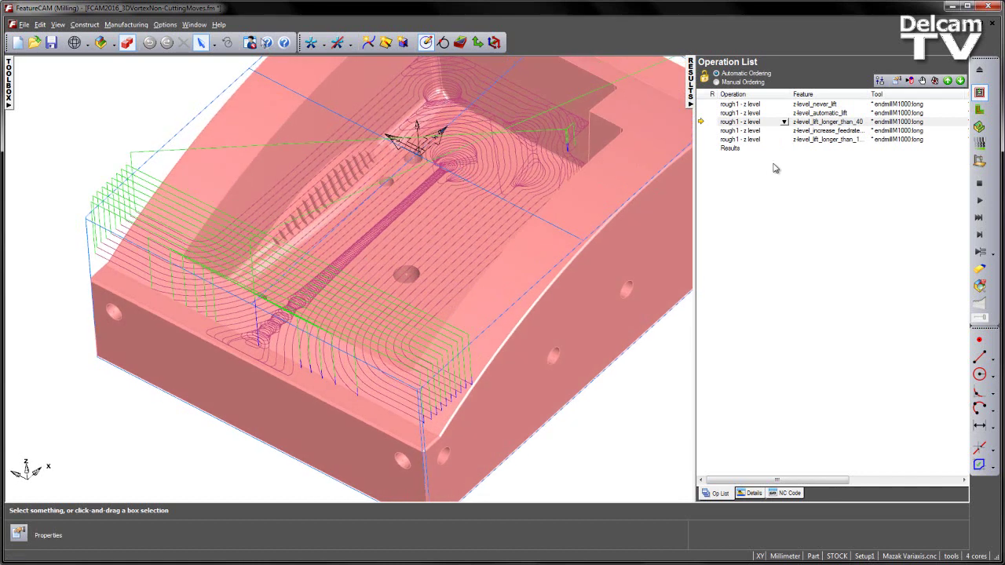
# Step: Display only the -13.251 z level of the z-level_increase_feedrate_6000mmpm toolpath and examine its non-cutting moves
pyautogui.click(773, 130)
pyautogui.click(783, 131)
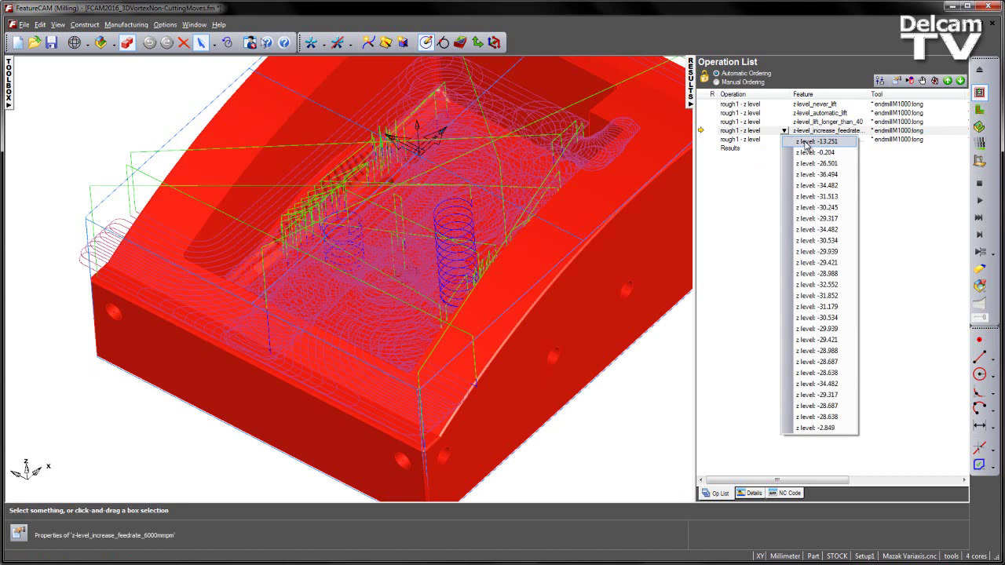
pyautogui.click(807, 143)
pyautogui.click(132, 114)
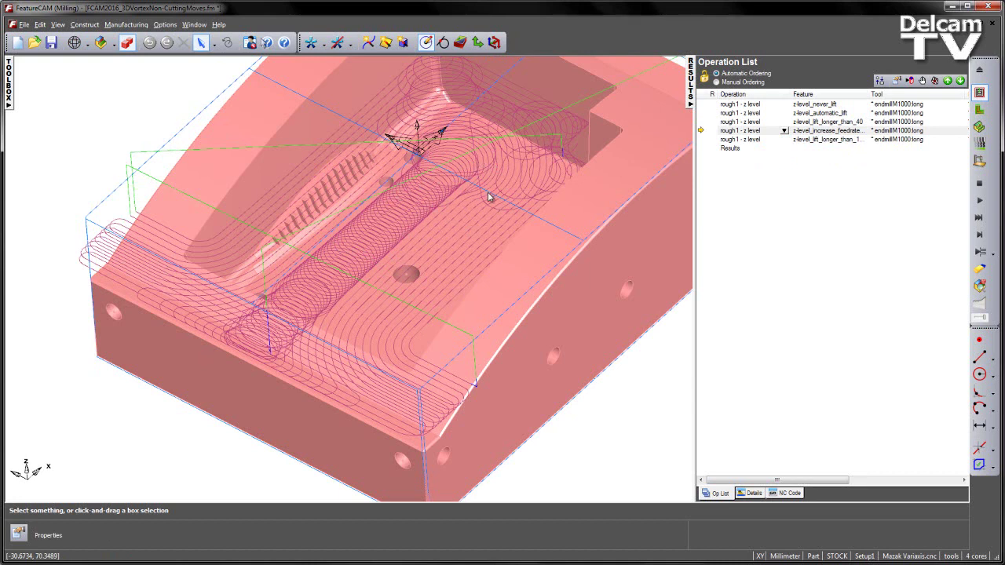
# Step: Display a single z level of the toolpath that lifts on moves longer than 100 mm with a 6000 mmpm non-cutting feedrate, and examine it
pyautogui.moveTo(724, 141); pyautogui.dragTo(742, 143)
pyautogui.click(742, 140)
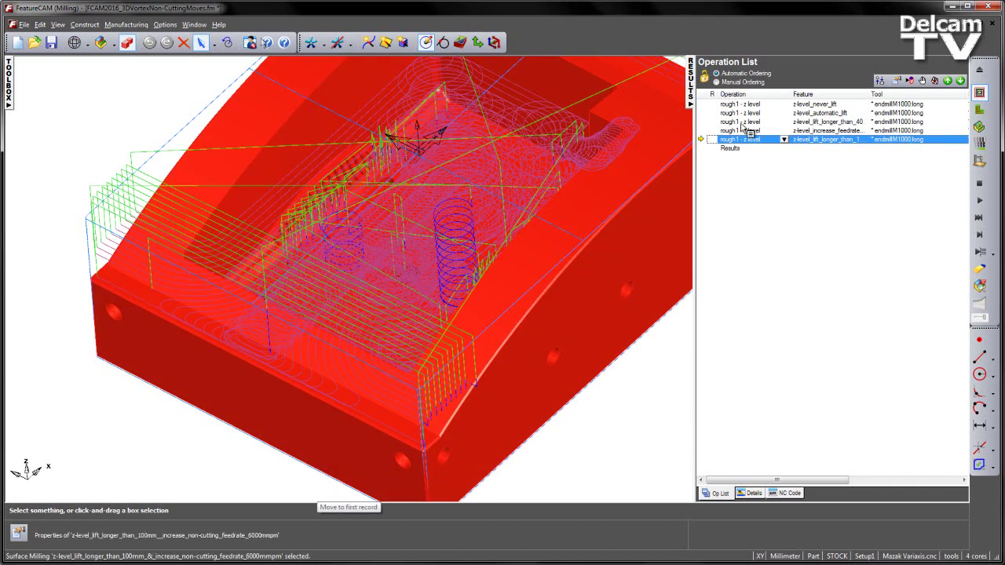
pyautogui.click(784, 139)
pyautogui.click(626, 292)
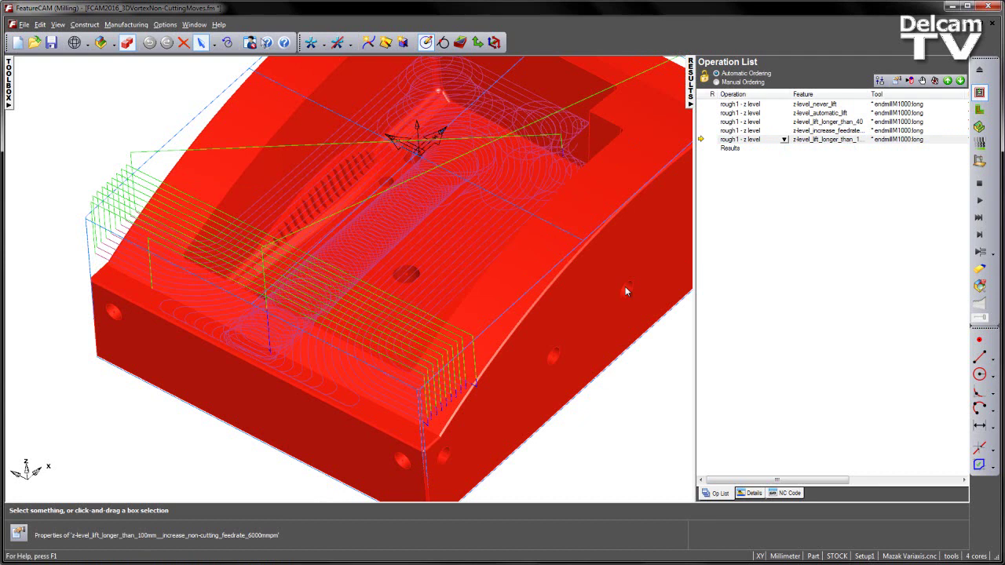
pyautogui.click(630, 399)
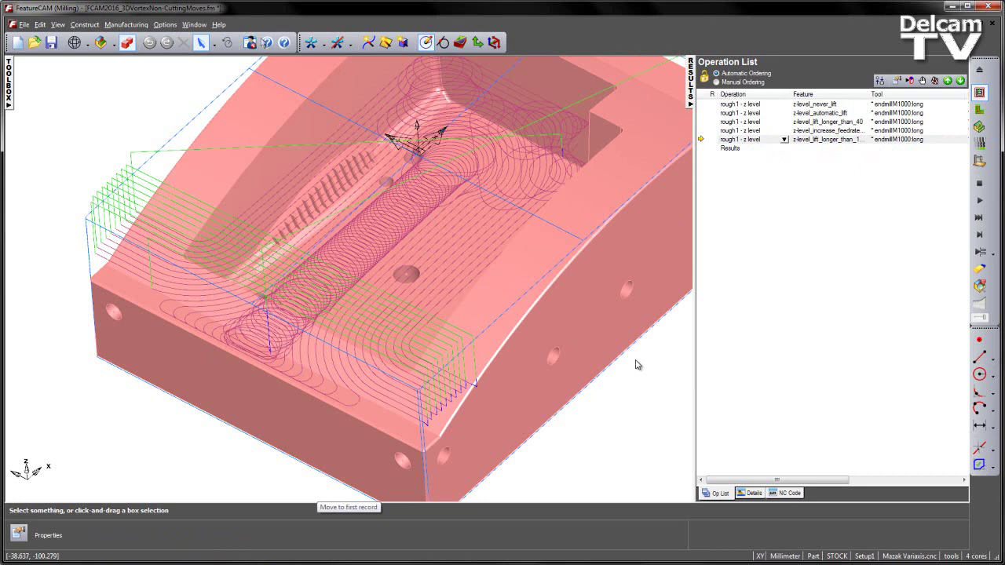
pyautogui.scroll(-3, 621, 355)
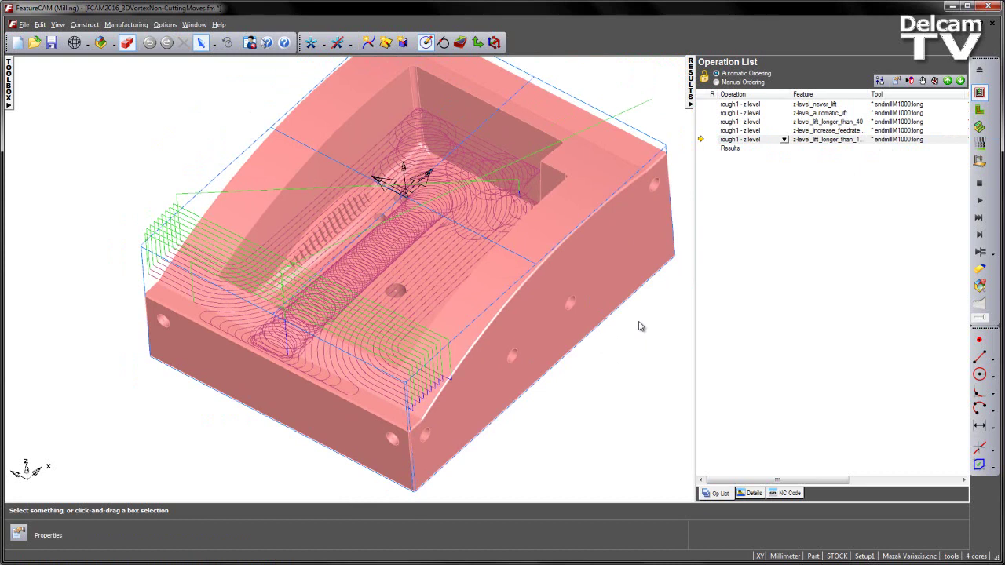
# Step: Review the machining times of the operations in the manufacturing details, marking the time of z-level_never_lift
pyautogui.click(754, 493)
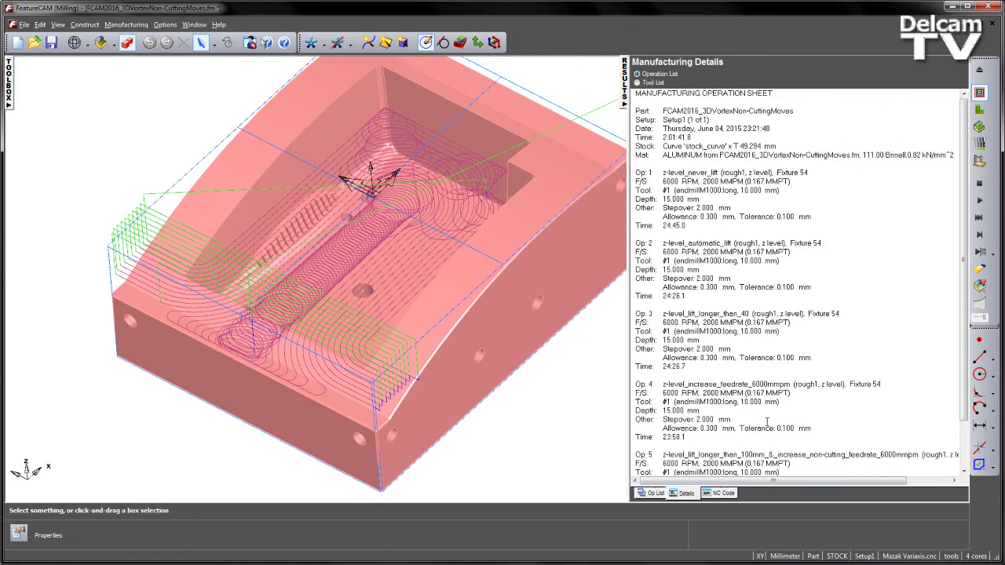
pyautogui.click(767, 422)
pyautogui.scroll(-2, 766, 419)
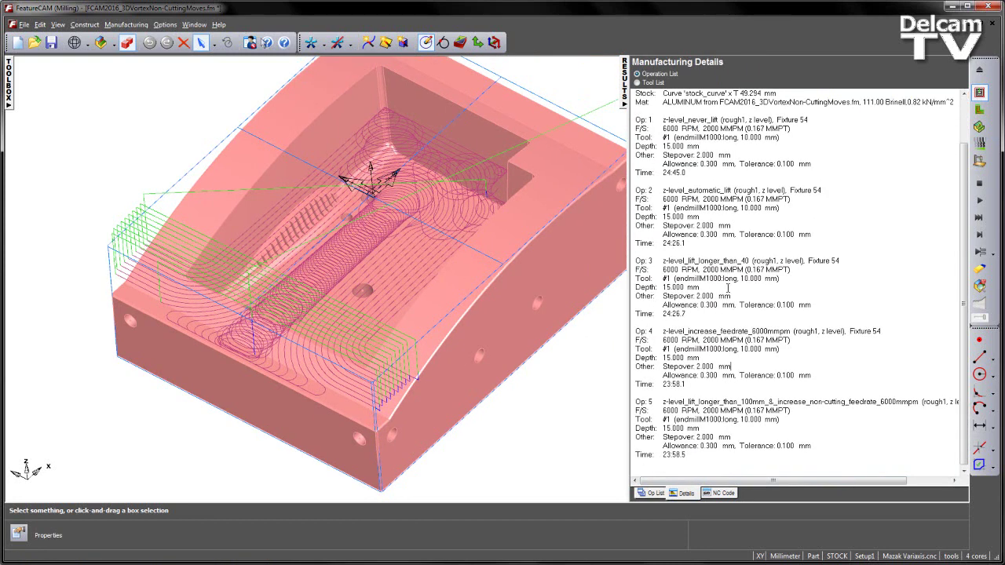
pyautogui.scroll(2, 732, 307)
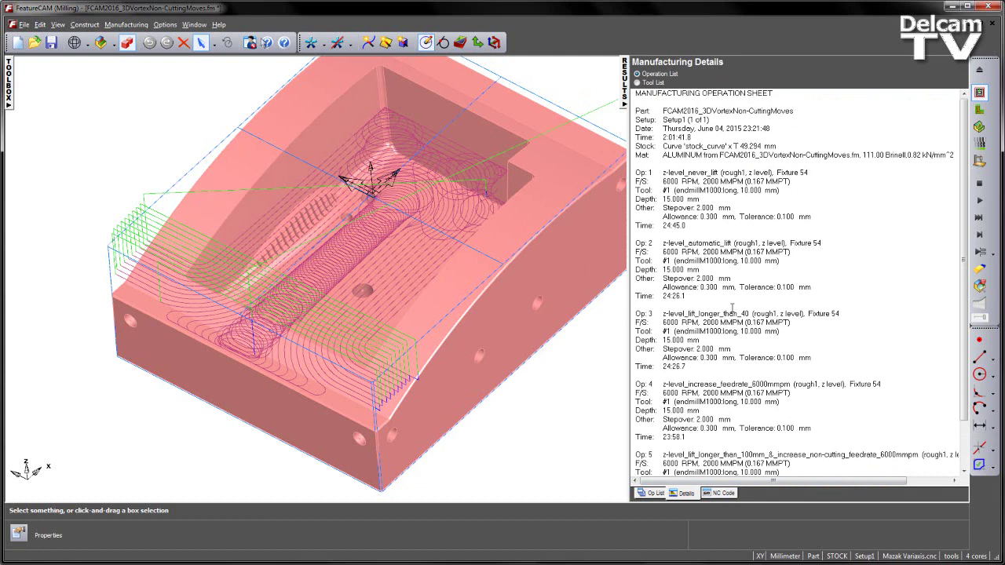
pyautogui.moveTo(686, 225); pyautogui.dragTo(629, 228)
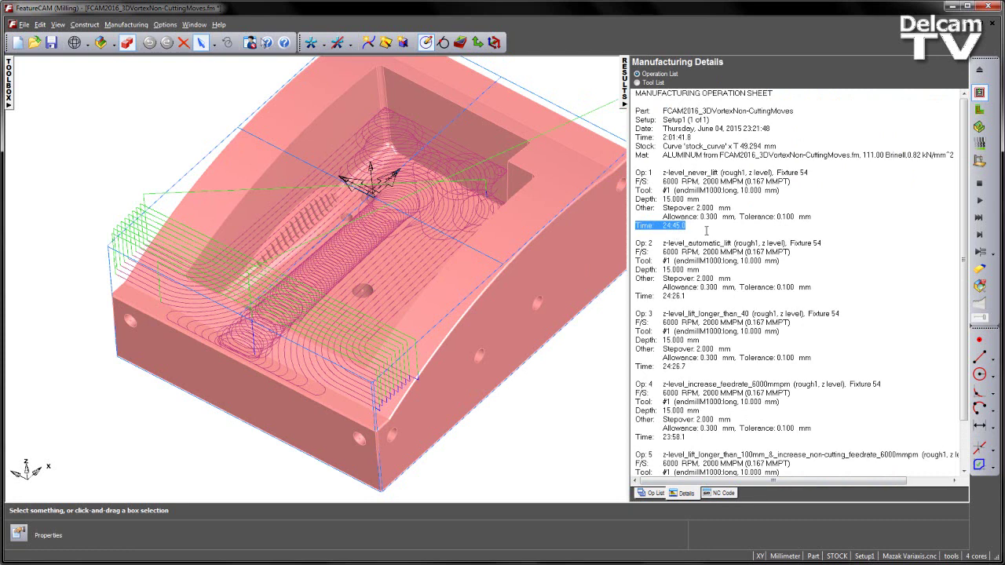
# Step: Mark the machining times of z-level_automatic_lift and z-level_lift_longer_than_40 in the manufacturing details to compare them
pyautogui.click(706, 231)
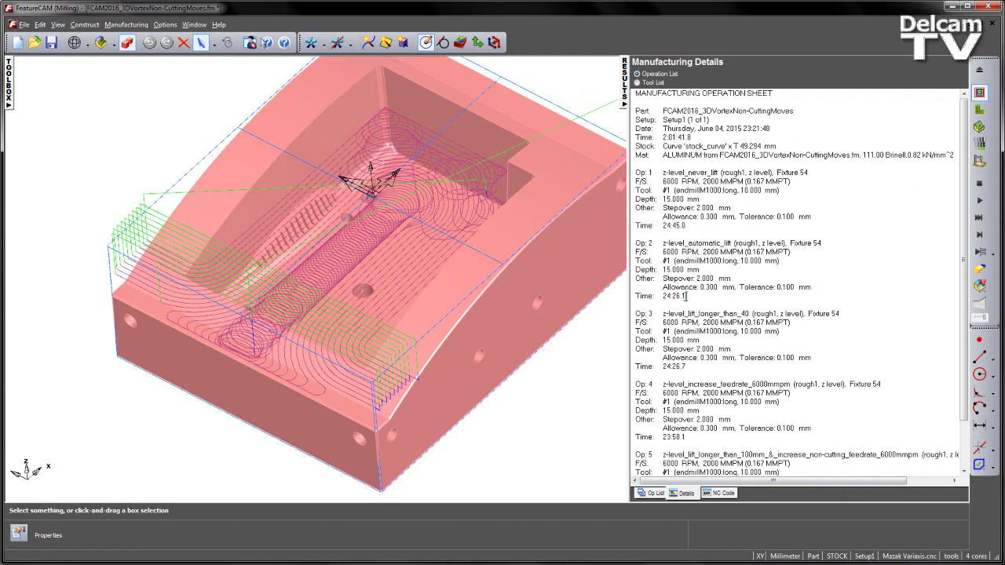
pyautogui.moveTo(687, 296); pyautogui.dragTo(627, 294)
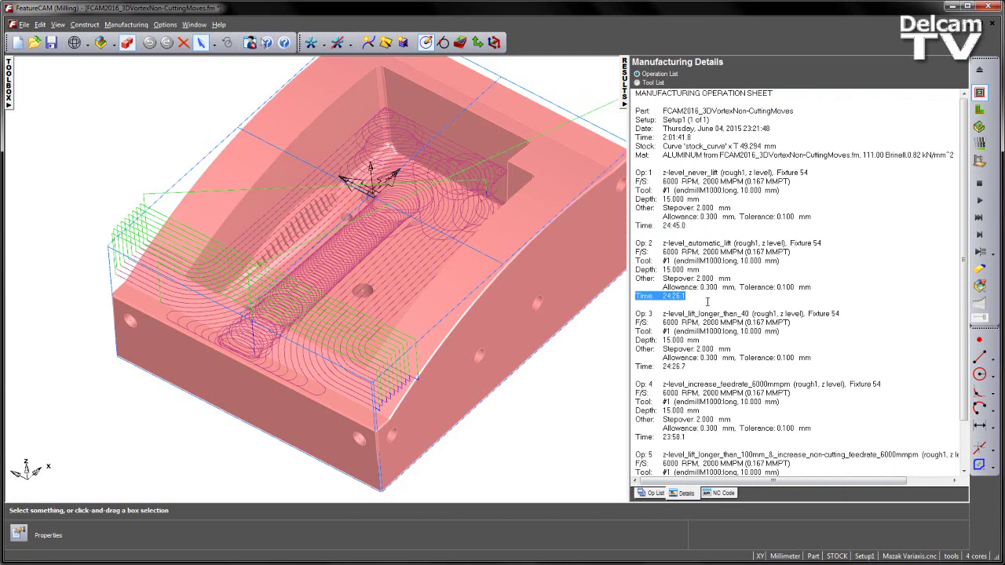
pyautogui.scroll(-1, 708, 302)
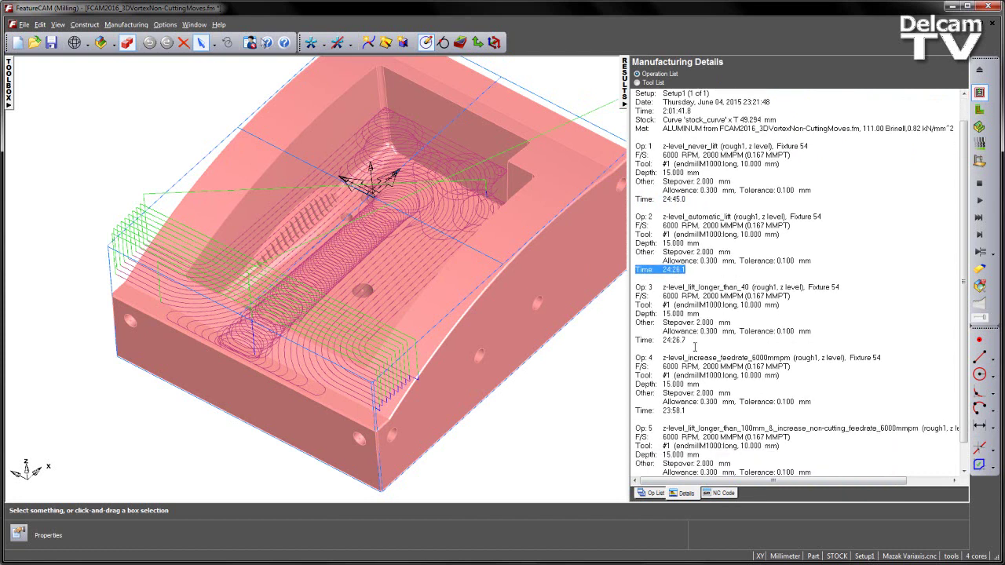
pyautogui.moveTo(691, 341); pyautogui.dragTo(634, 340)
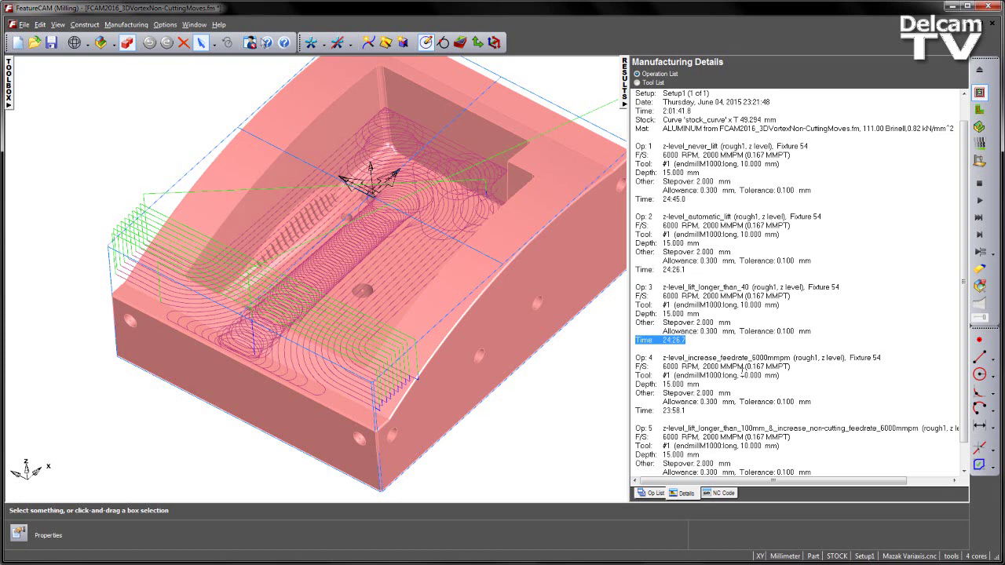
# Step: Compare the machining times of the two operations with increased 6000 mmpm non-cutting feedrate, ending with z-level_increase_feedrate_6000mmpm marked
pyautogui.scroll(-1, 742, 374)
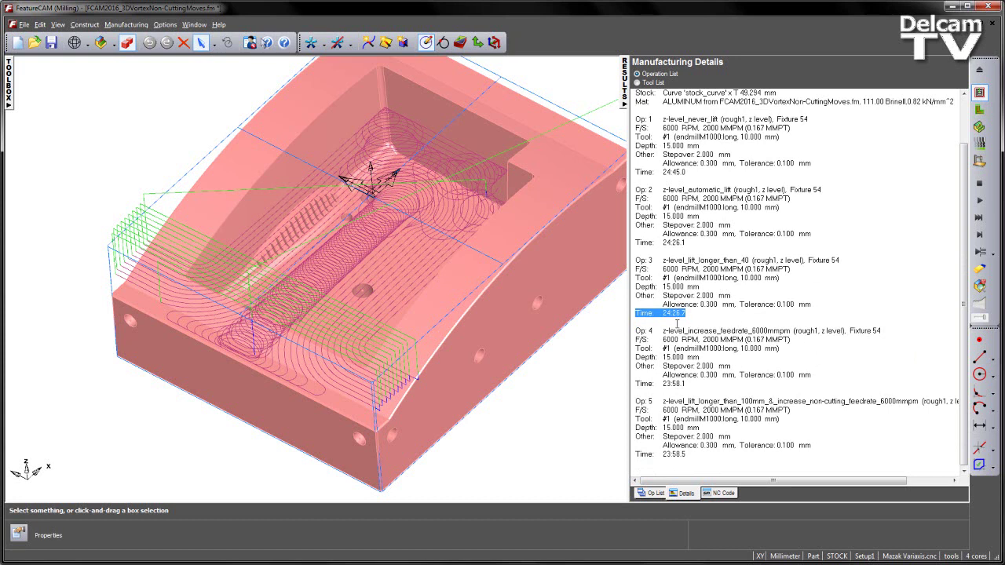
pyautogui.click(690, 384)
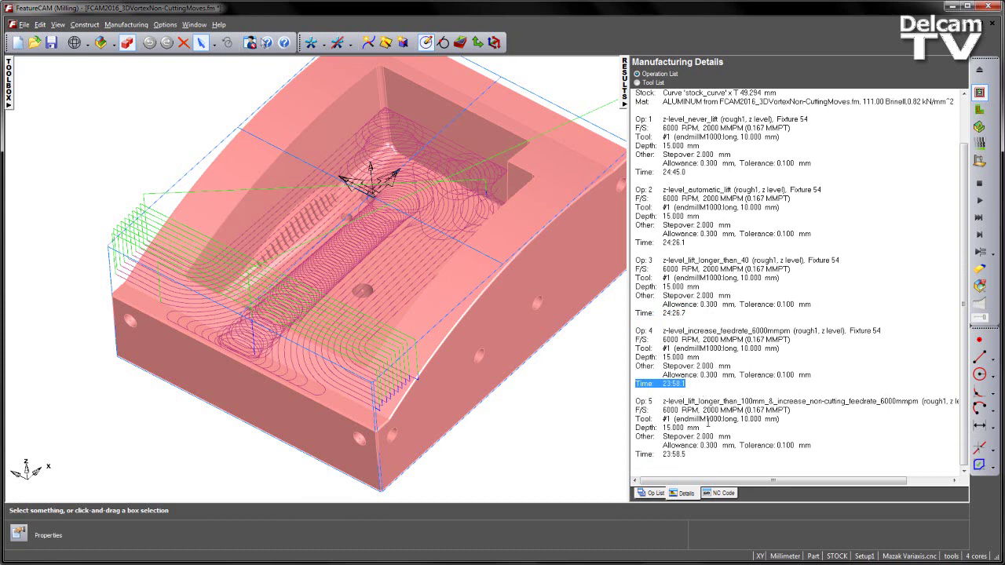
pyautogui.moveTo(694, 454); pyautogui.dragTo(634, 454)
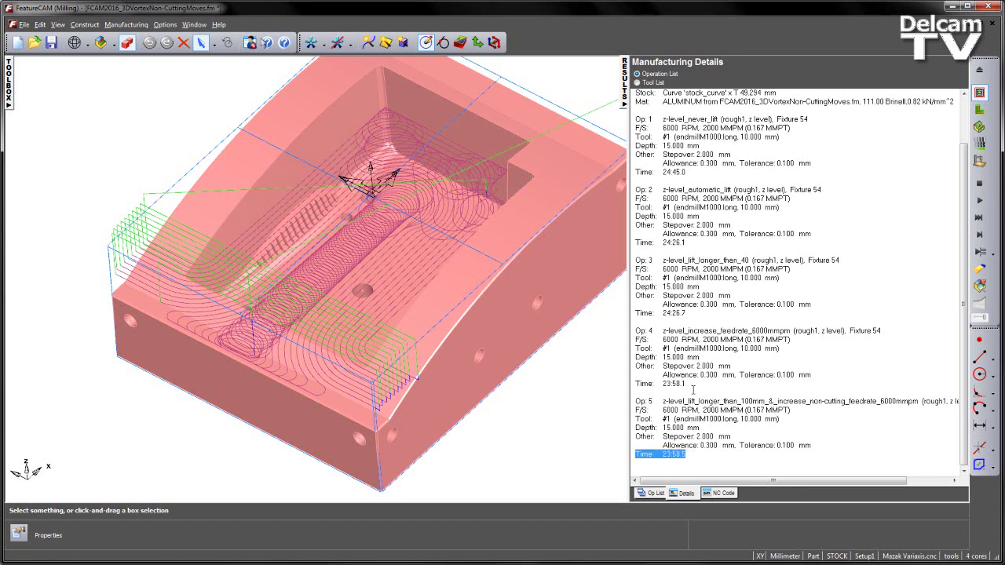
pyautogui.moveTo(700, 384); pyautogui.dragTo(623, 382)
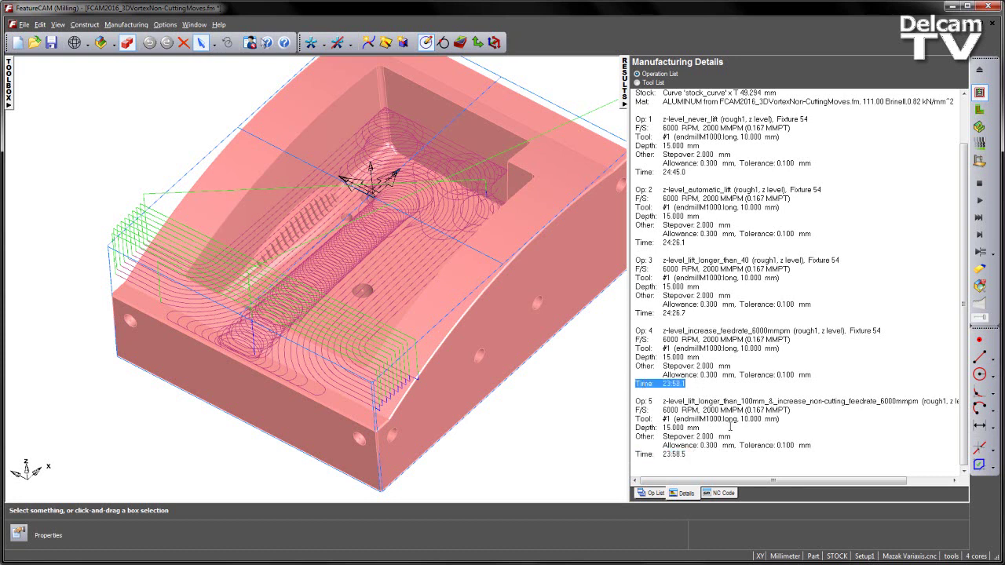